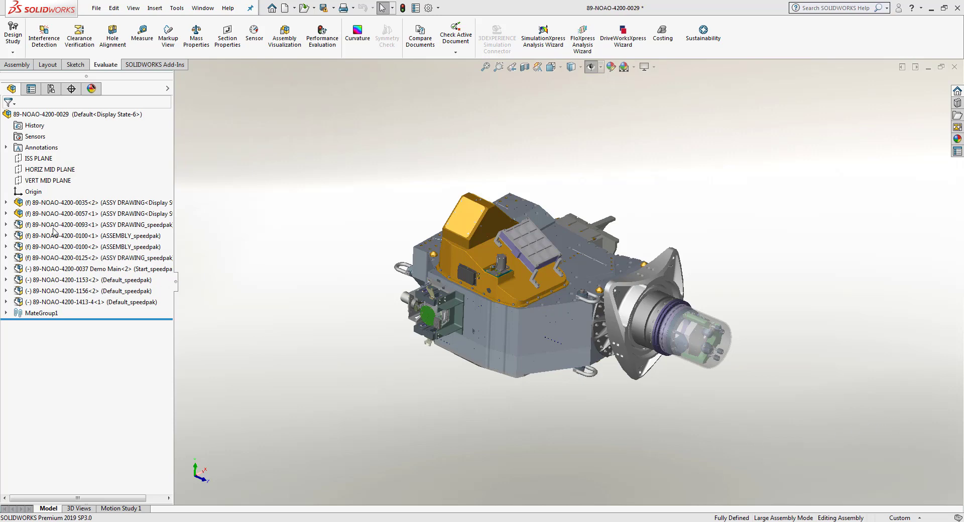
# Expand subassembly 89-NOAO-4200-0057<1> and SHCS-METRIC<1>, then collapse the tree with Shift+C.
pyautogui.click(6, 214)
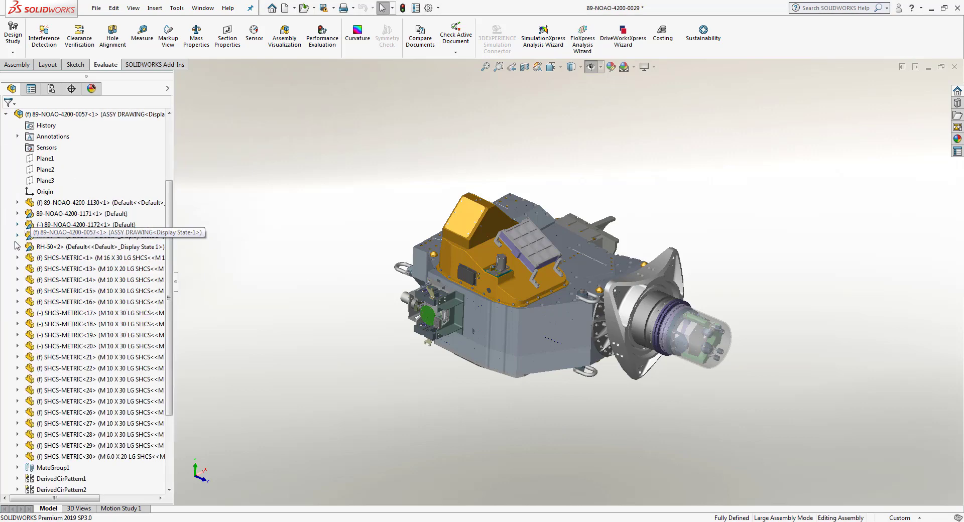
pyautogui.click(17, 257)
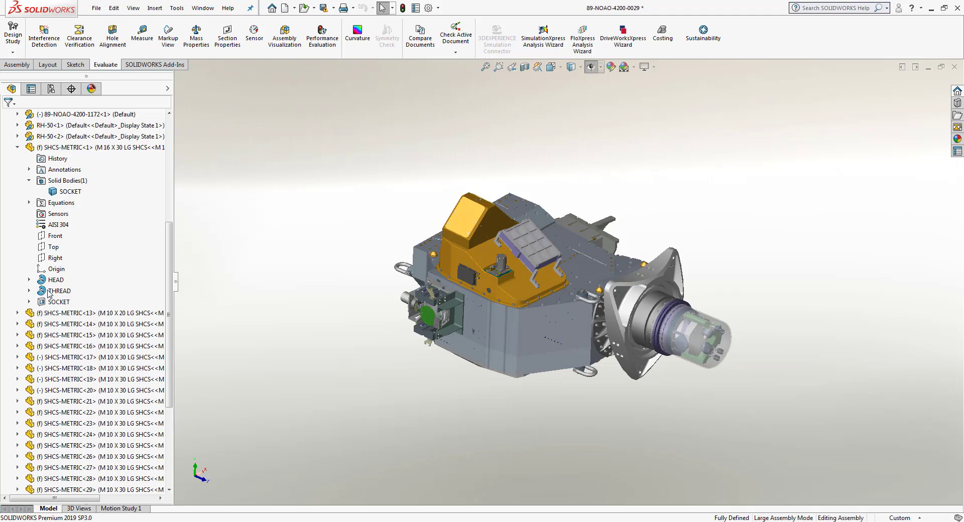
pyautogui.scroll(4, 44, 294)
pyautogui.hotkey('shift', 'c')
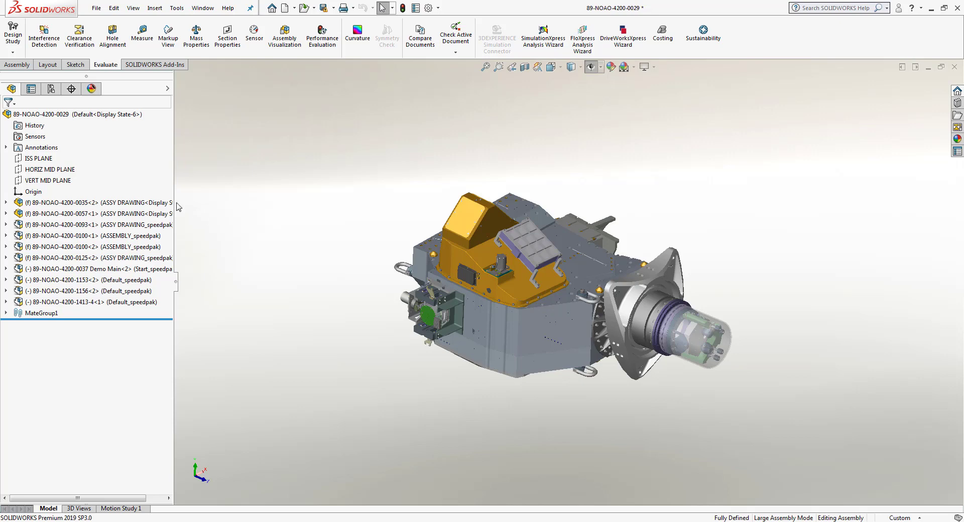
# Drill into 89-NOAO-4200-0035<2> and 0083<2> to list part 1201<1>'s features, then collapse them.
pyautogui.click(6, 202)
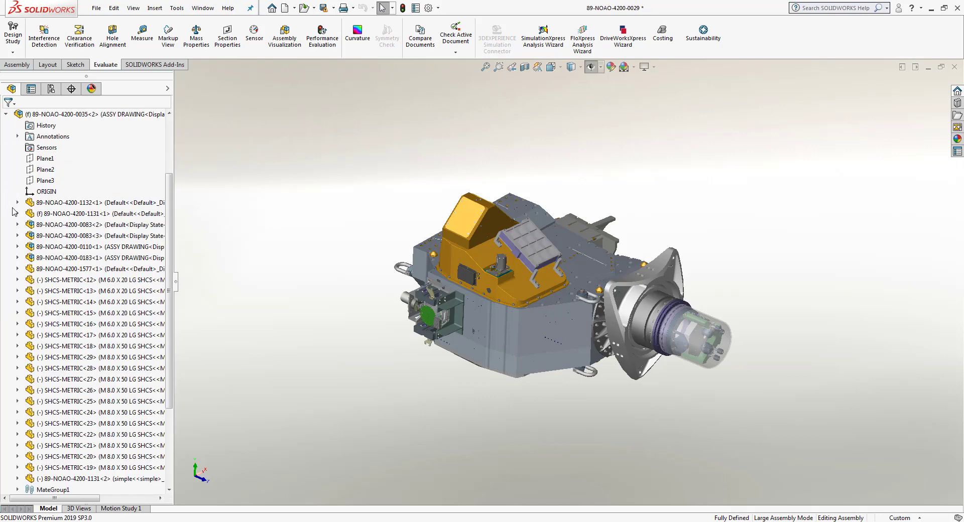
pyautogui.click(17, 225)
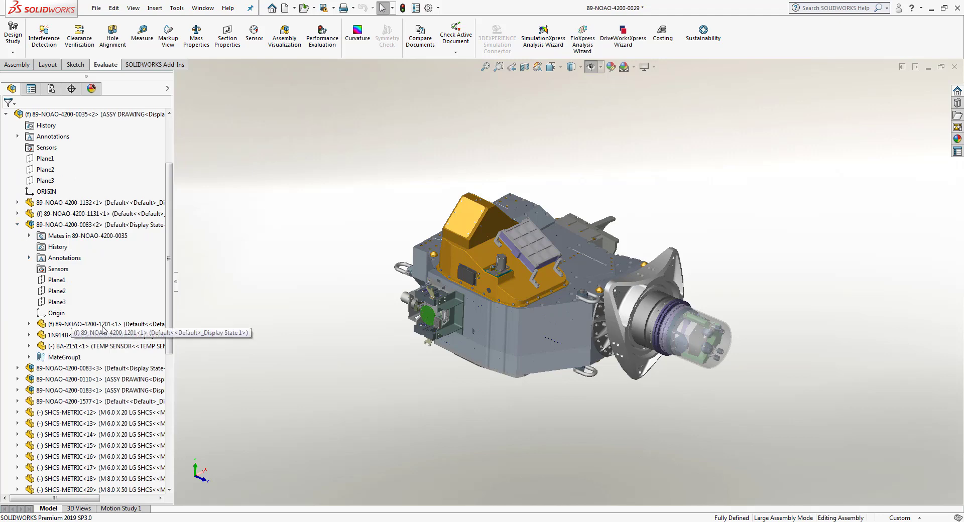
pyautogui.click(29, 325)
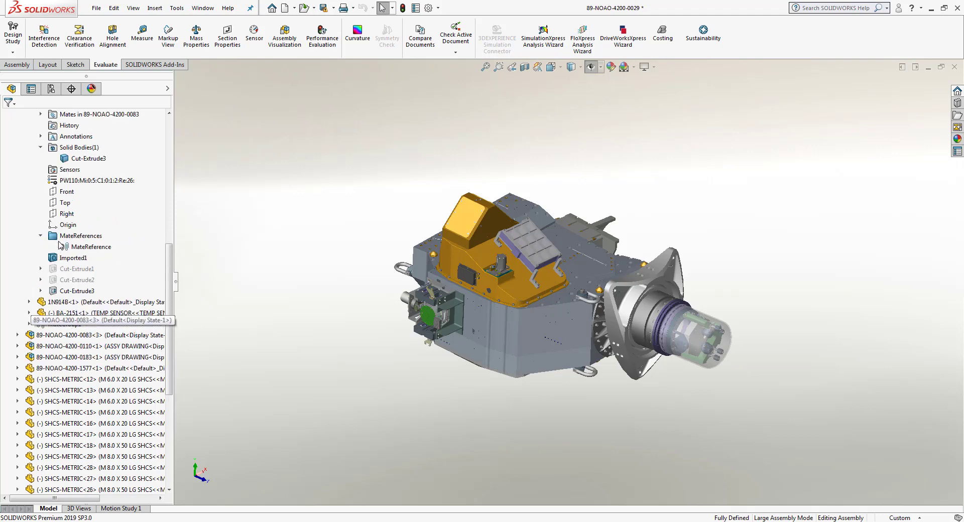
pyautogui.scroll(2, 60, 244)
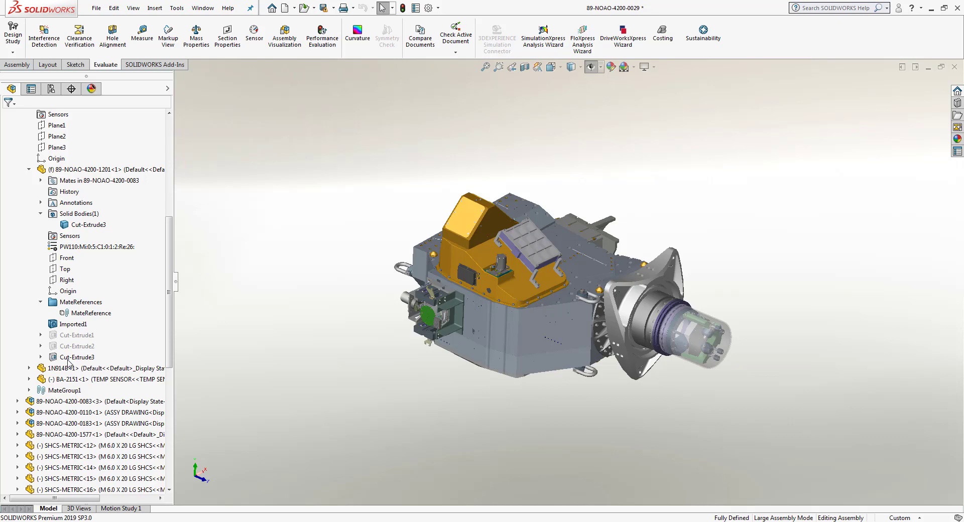
pyautogui.scroll(4, 69, 362)
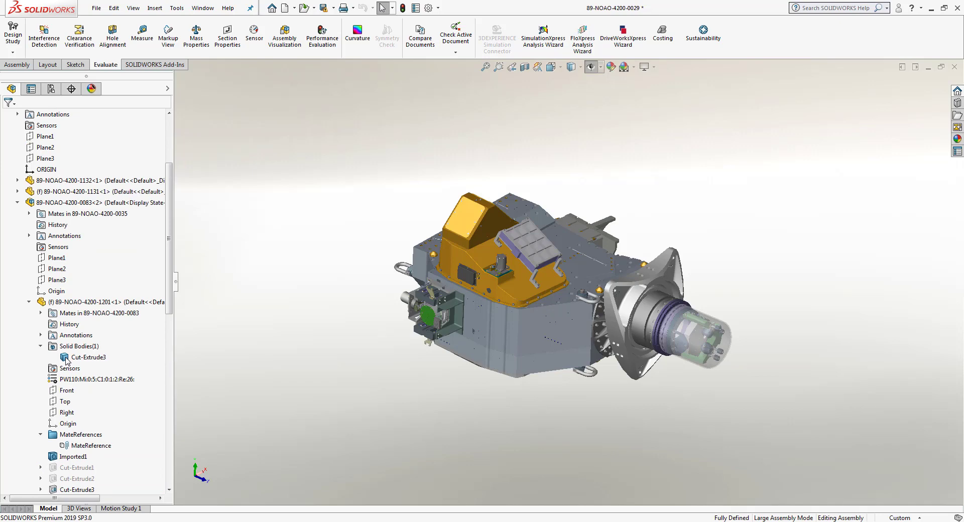
pyautogui.scroll(2, 67, 360)
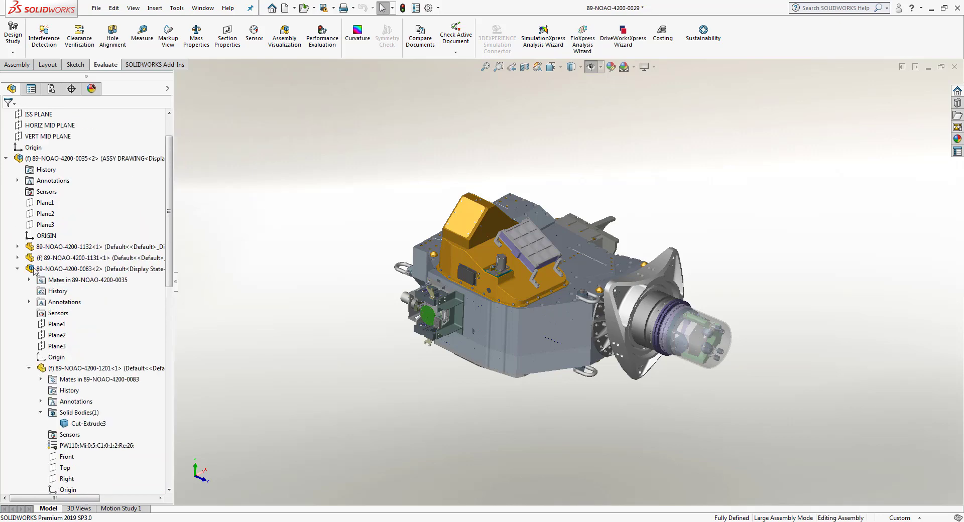
pyautogui.click(17, 269)
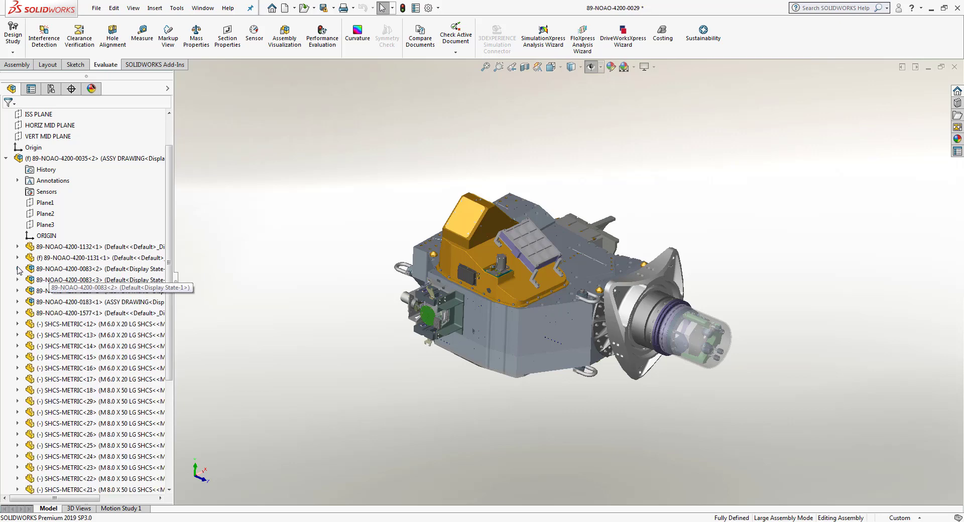
pyautogui.click(7, 159)
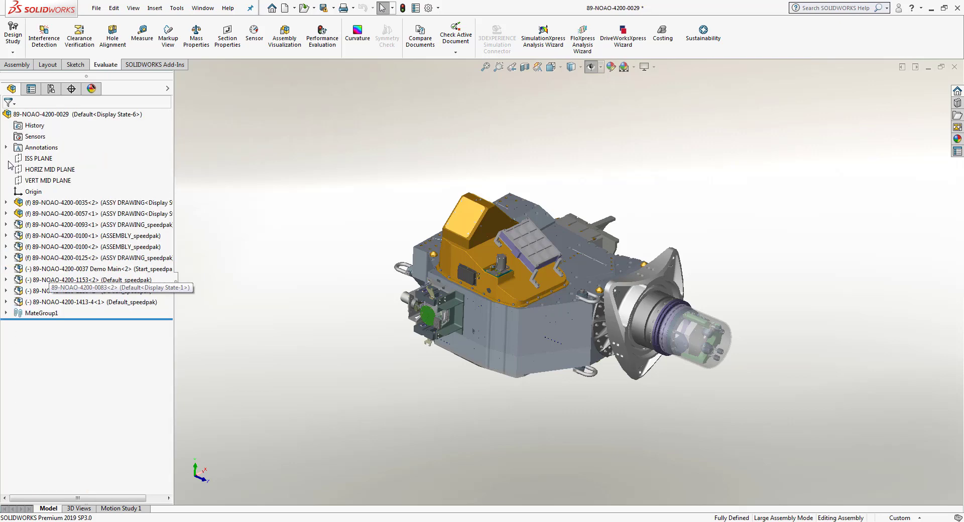
# Review the right-click actions for component 89-NOAO-4200-0035<2>, then dismiss them.
pyautogui.rightClick(67, 204)
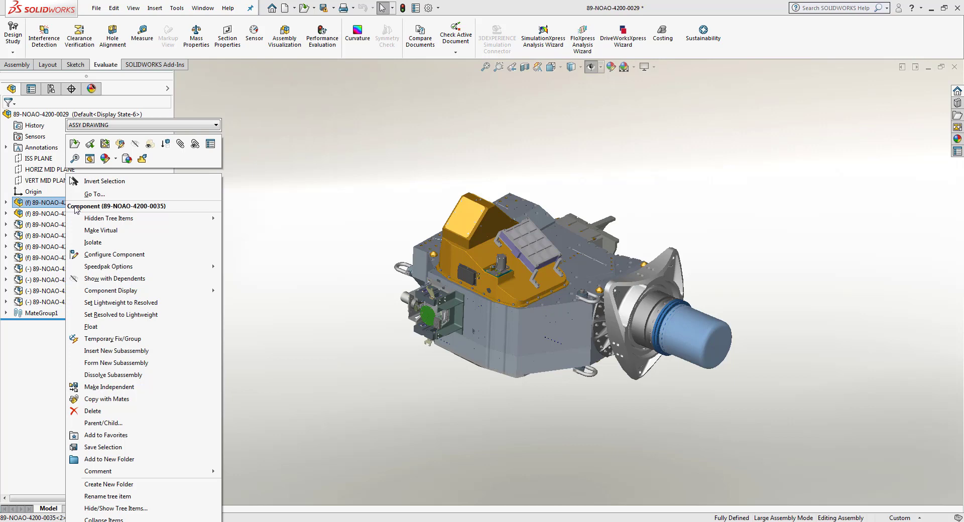
pyautogui.click(108, 460)
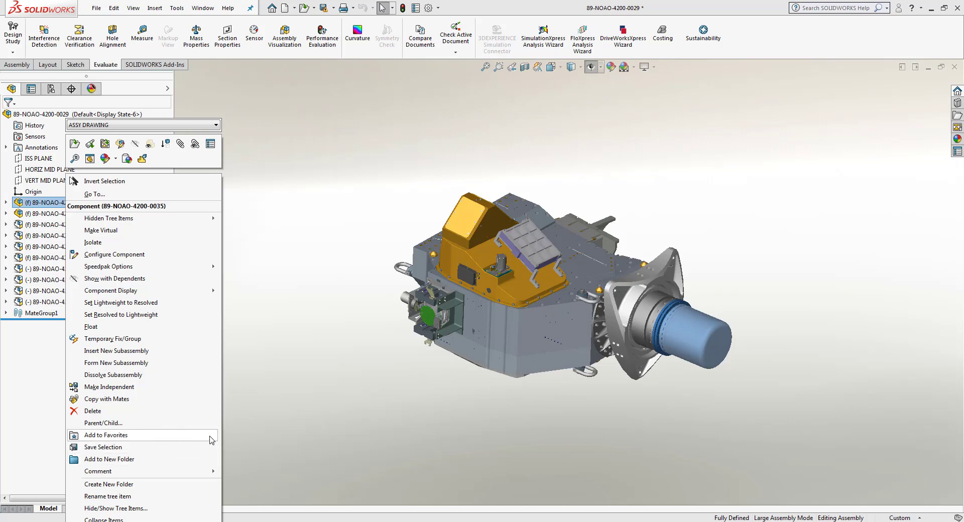
pyautogui.click(275, 410)
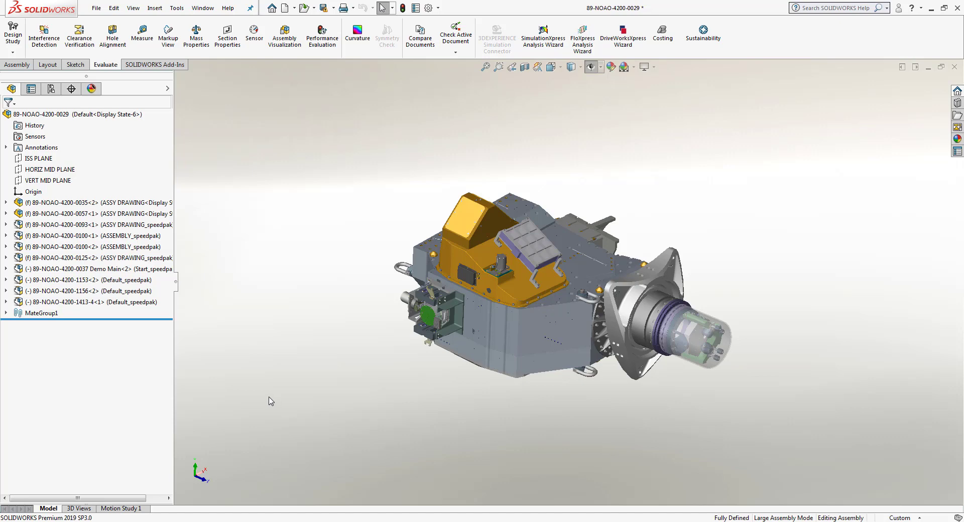
# Filter the FeatureManager tree by 'noa', then clear the filter.
pyautogui.click(92, 101)
pyautogui.write('noa')
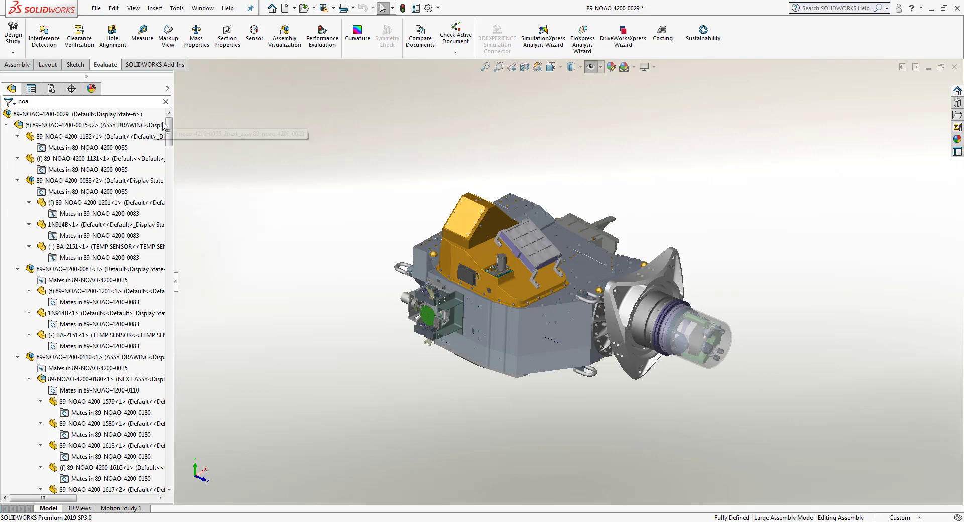
pyautogui.moveTo(170, 128); pyautogui.dragTo(161, 360)
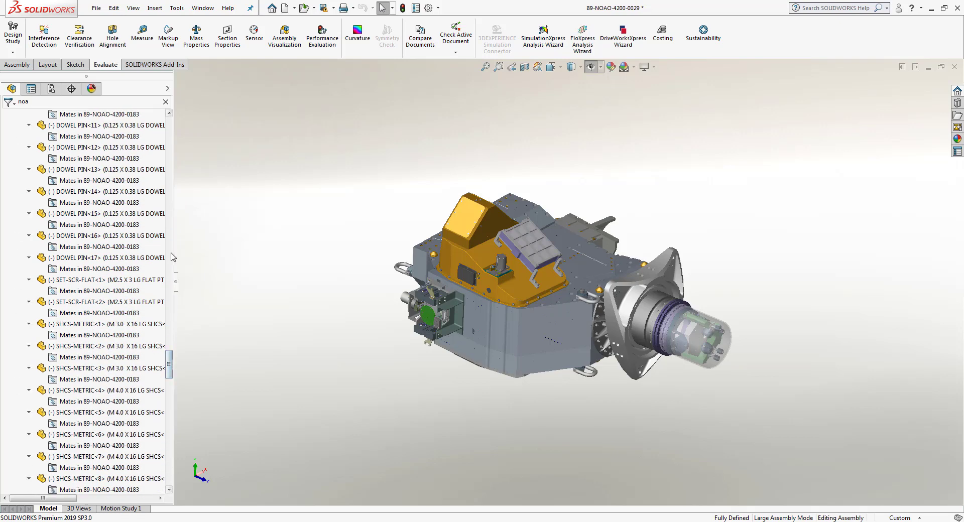
pyautogui.click(165, 101)
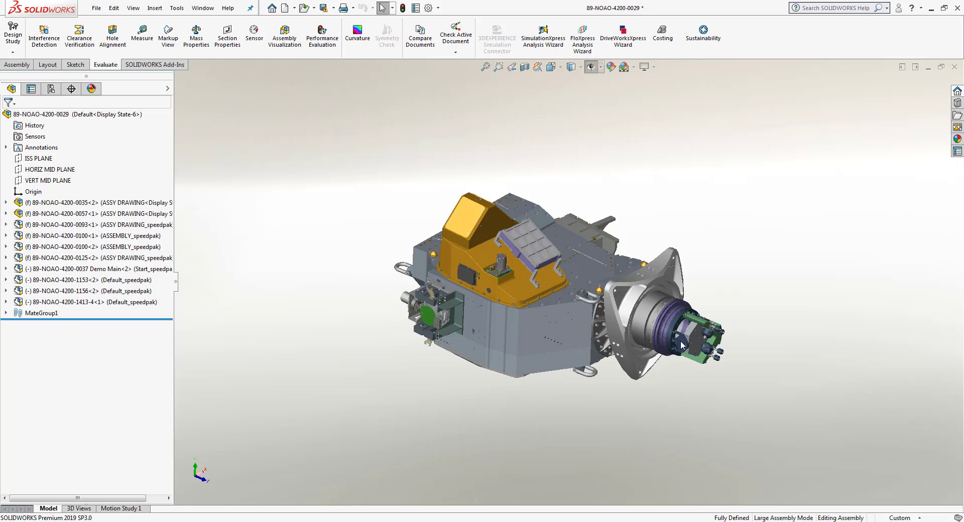
# Select an edge on the lens end and check it in the Breadcrumbs trail.
pyautogui.click(681, 345)
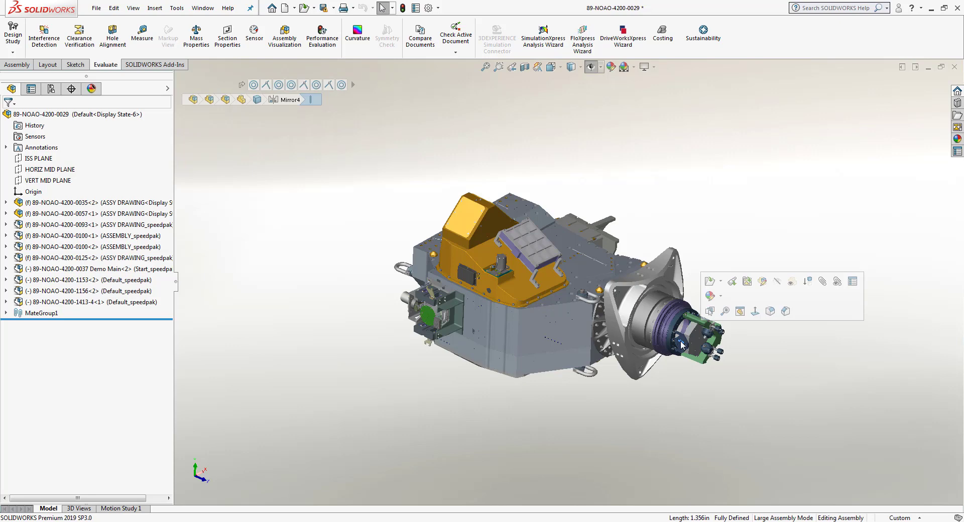
pyautogui.click(740, 311)
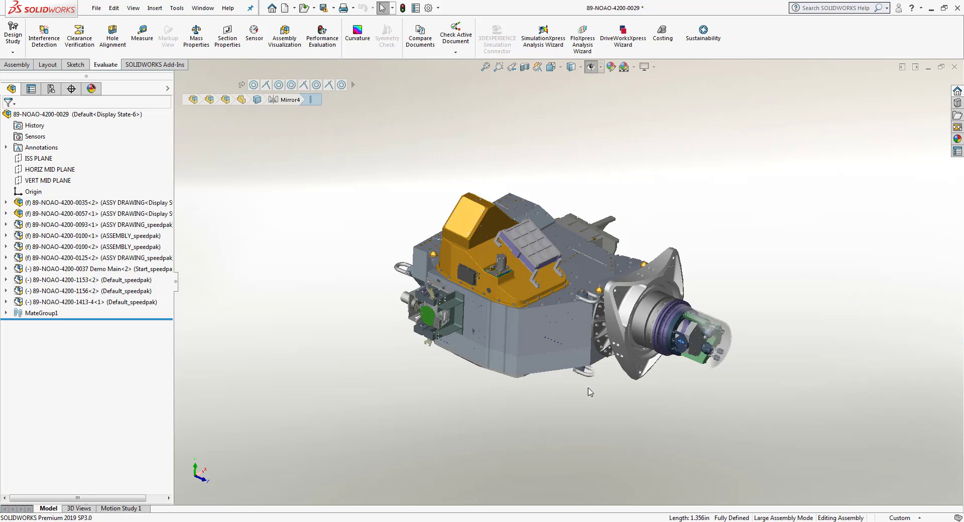
pyautogui.click(315, 100)
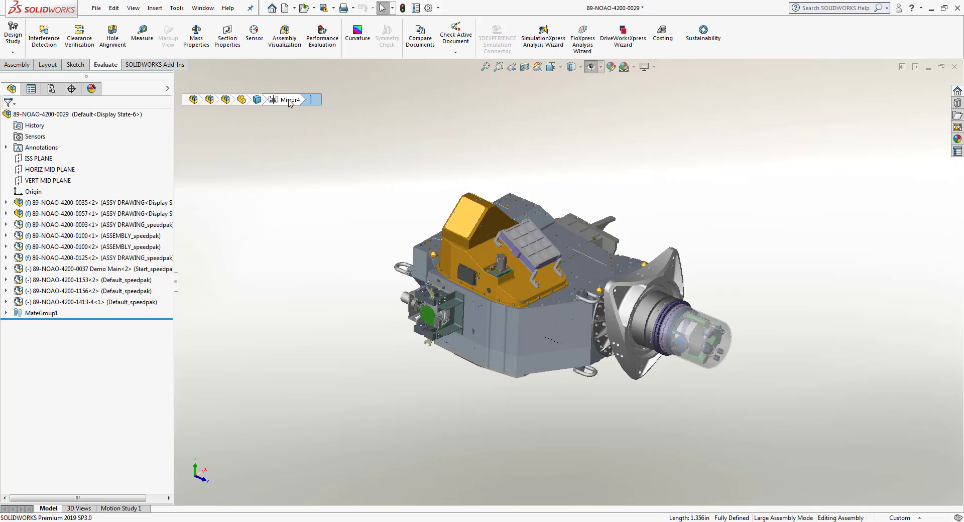
# Step up the breadcrumbs from the Mirror4 feature to the Solid Body and owning component.
pyautogui.rightClick(289, 100)
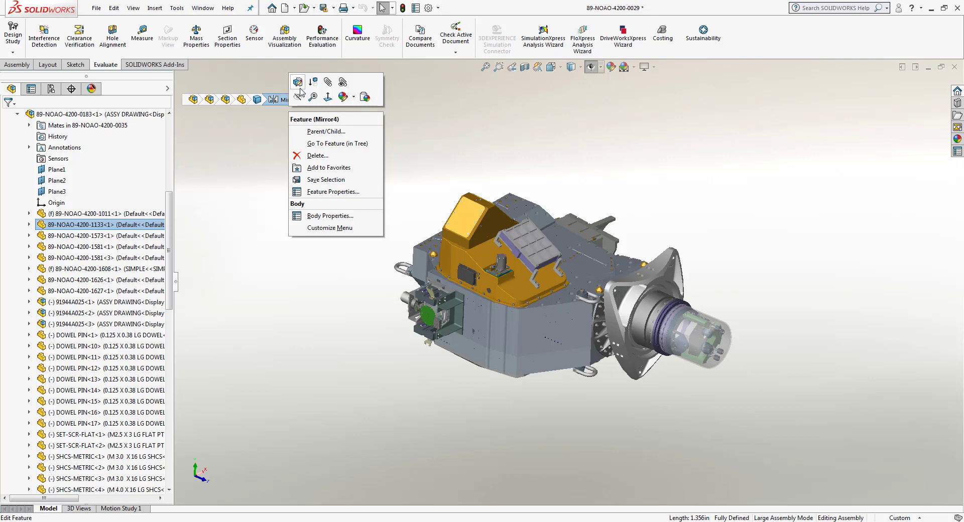
pyautogui.click(260, 100)
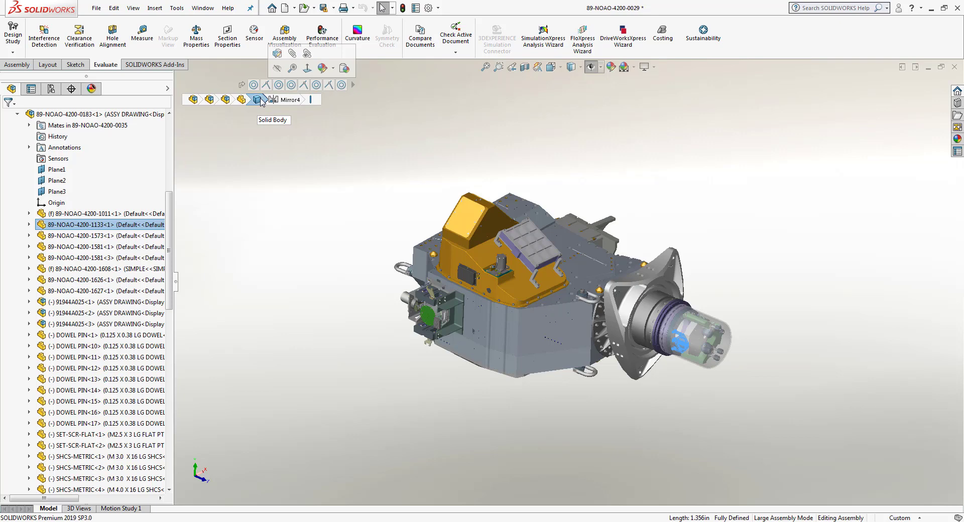
pyautogui.click(241, 100)
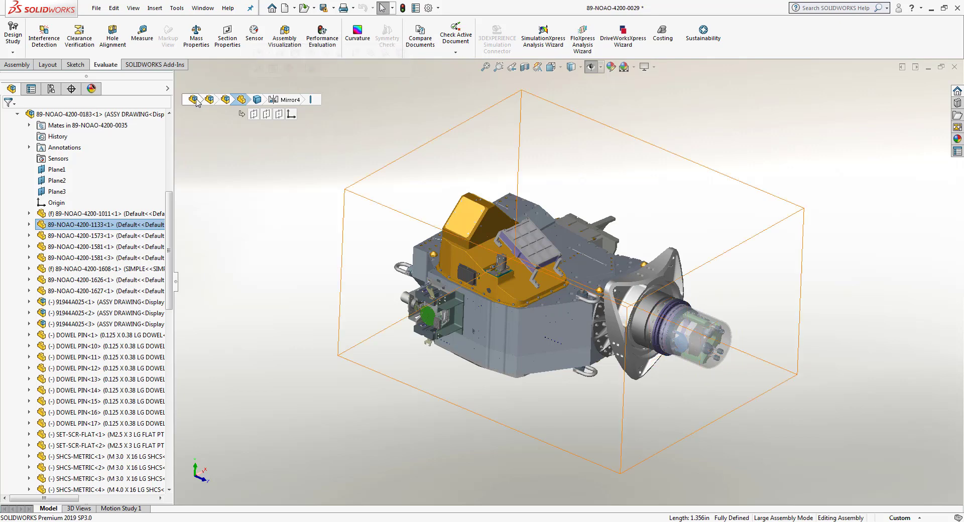
# Select the top-level assembly breadcrumb, then hide and reshow the cylindrical cover with Tab/Shift+Tab.
pyautogui.click(195, 100)
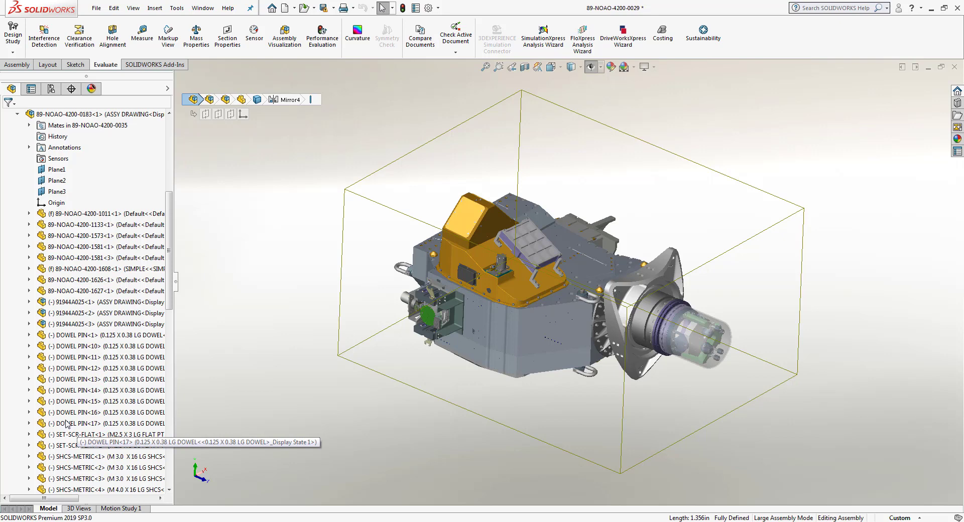
pyautogui.moveTo(226, 88)
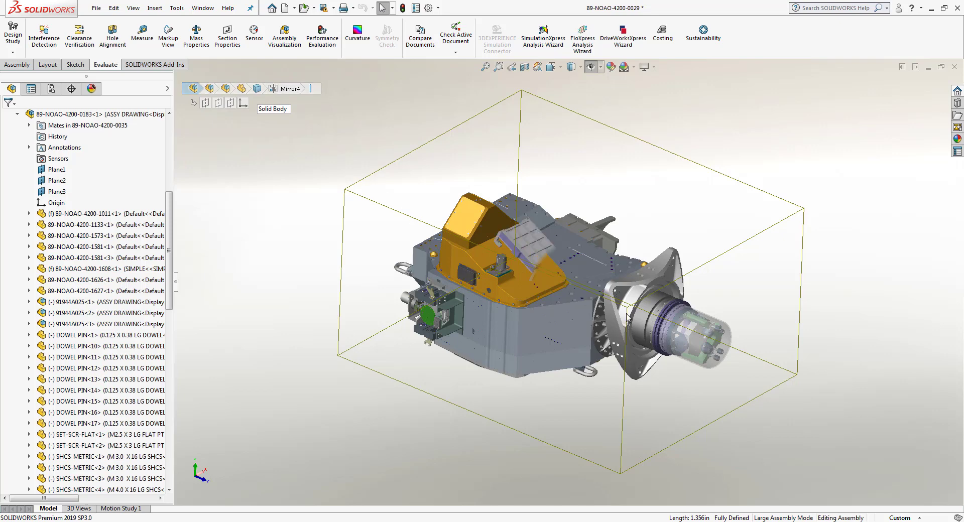
pyautogui.press('Tab')
pyautogui.hotkey('shift', 'Tab')
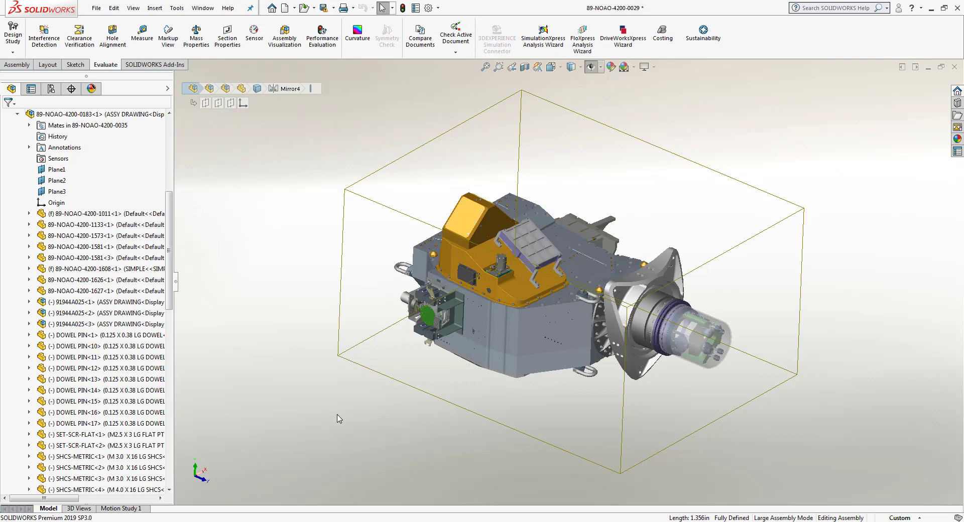
# Bring up the Breadcrumbs at the pointer with D, then click empty space to deselect.
pyautogui.press('d')
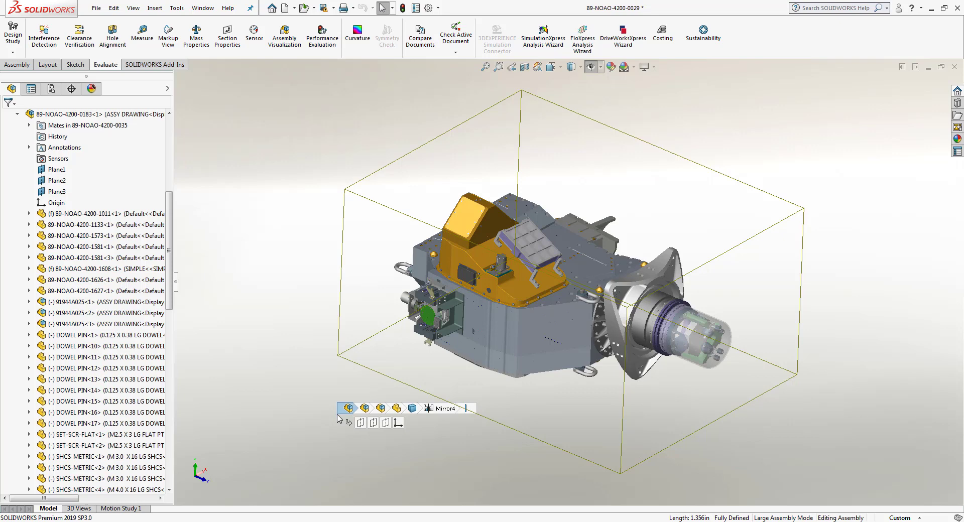
pyautogui.click(320, 396)
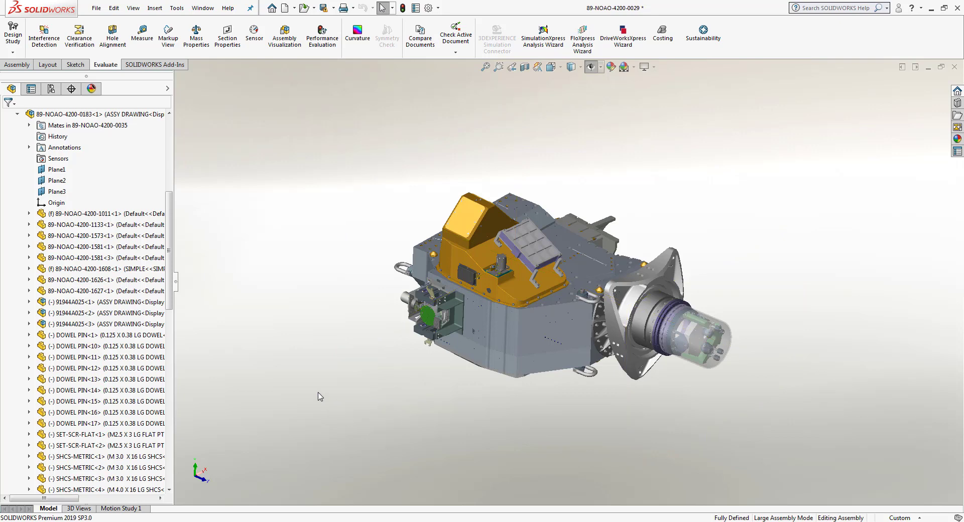